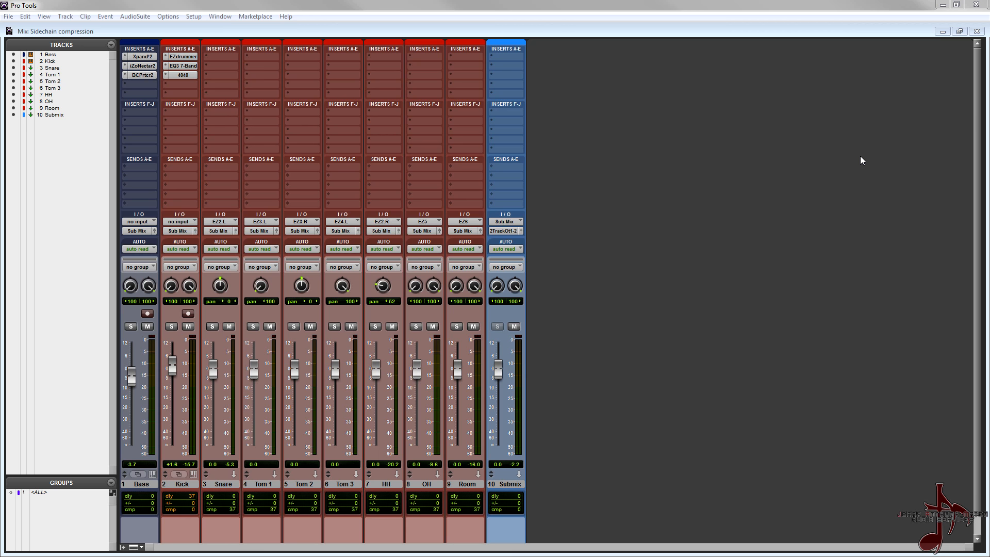
# - Play the session from the Edit window for a preview, stop playback and return to the Mix window
pyautogui.hotkey('ctrl', '=')
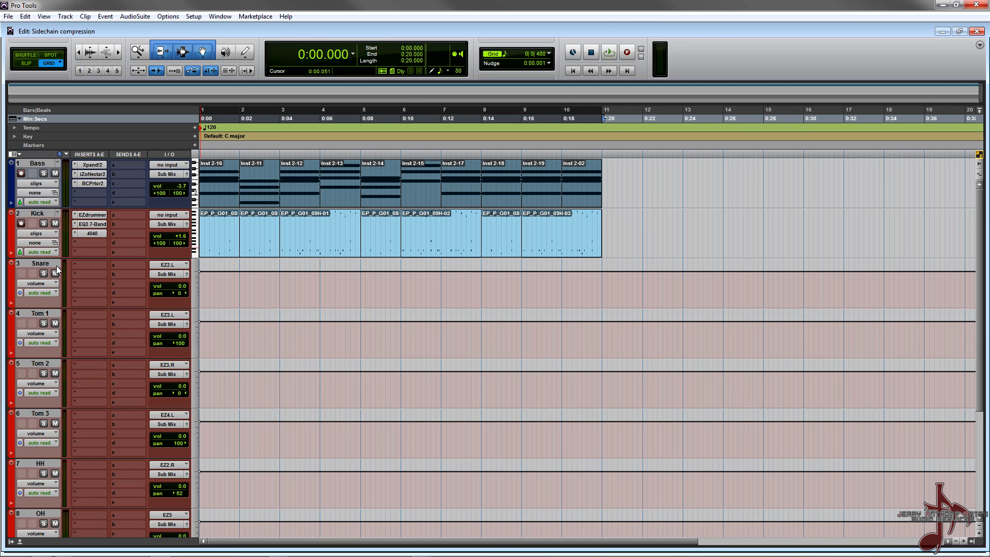
pyautogui.scroll(-3, 92, 392)
pyautogui.scroll(3, 92, 392)
pyautogui.press('space')
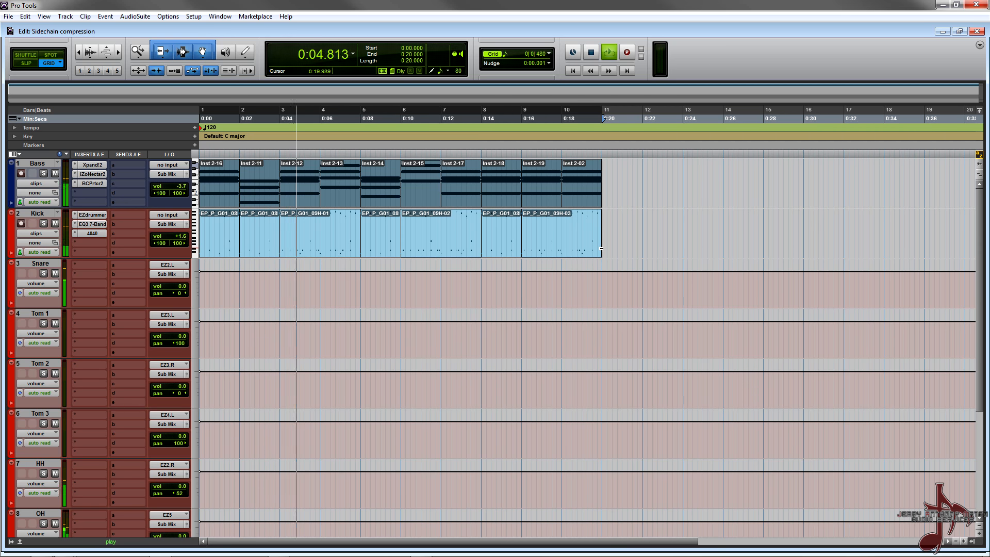
pyautogui.press('space')
pyautogui.hotkey('ctrl', '=')
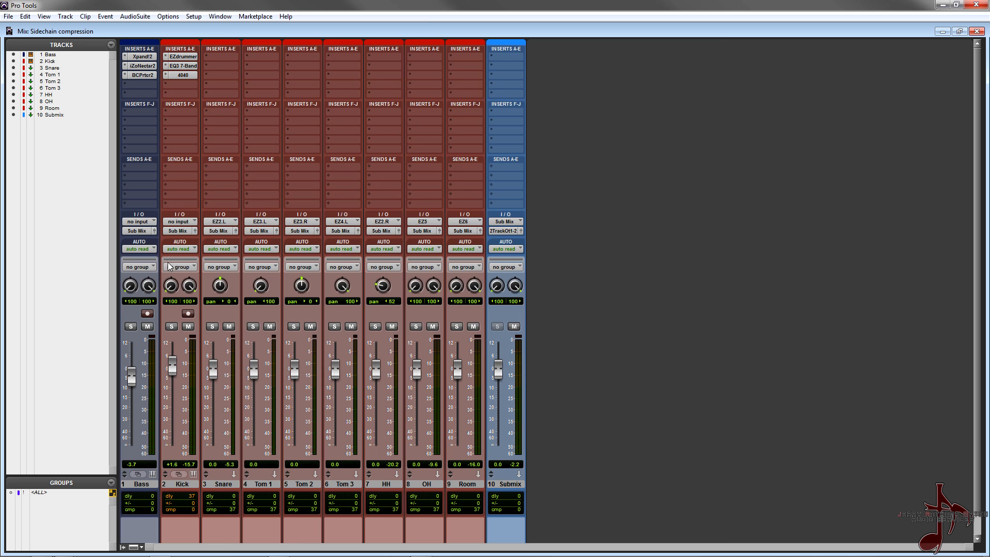
# - Review the Kick track's inserts: EZdrummer with its internal mixer, the EQ3 7-Band and the 4040 Retro Limiter
pyautogui.click(181, 58)
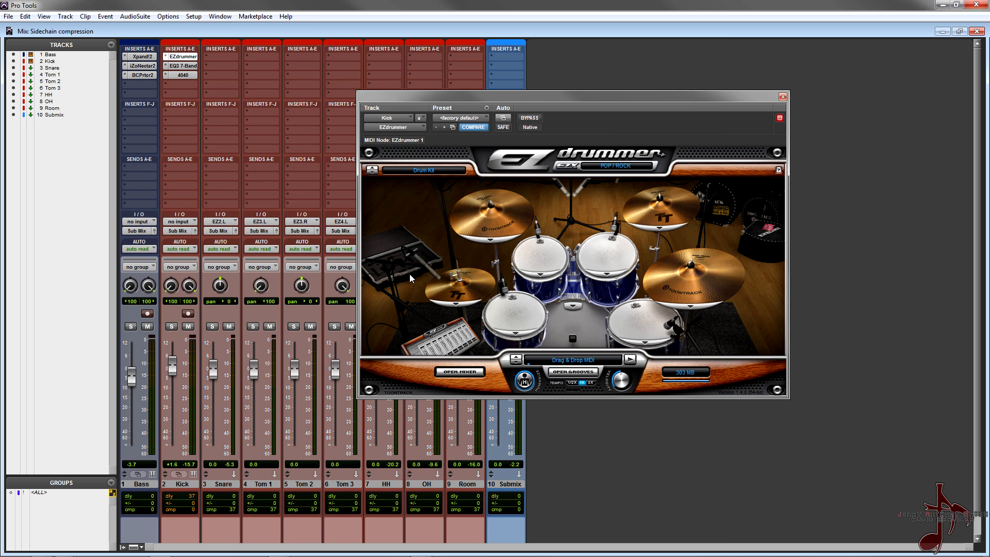
pyautogui.click(460, 371)
pyautogui.click(702, 192)
pyautogui.click(782, 97)
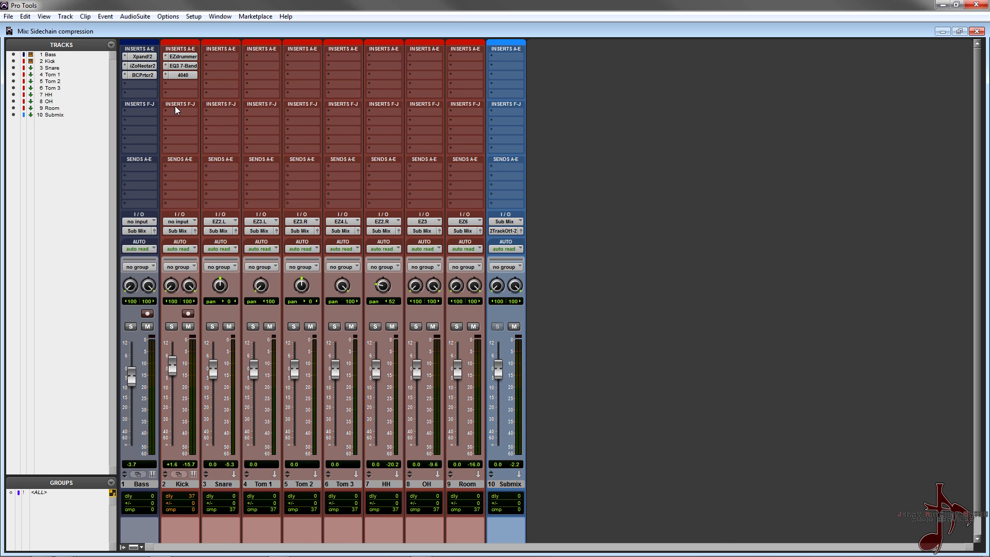
pyautogui.click(178, 65)
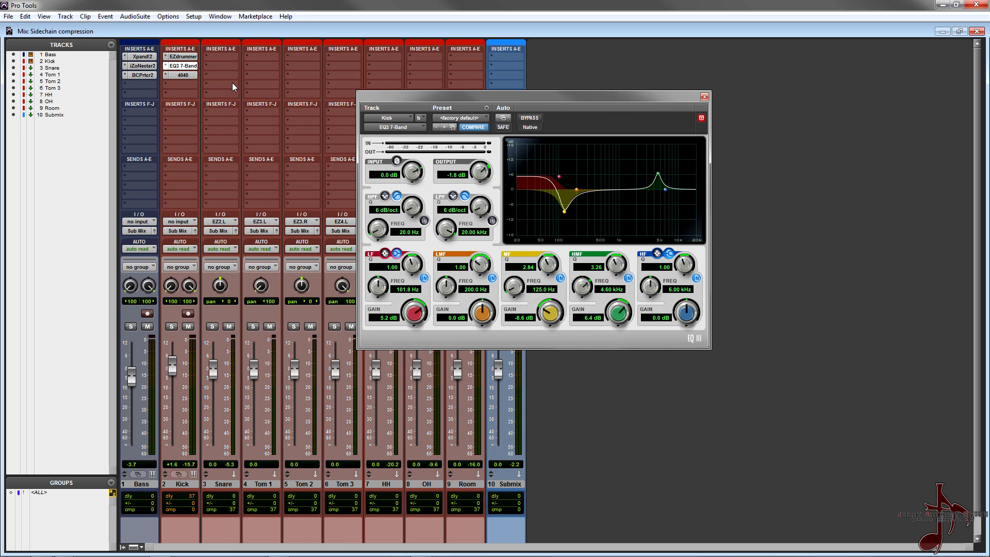
pyautogui.click(176, 75)
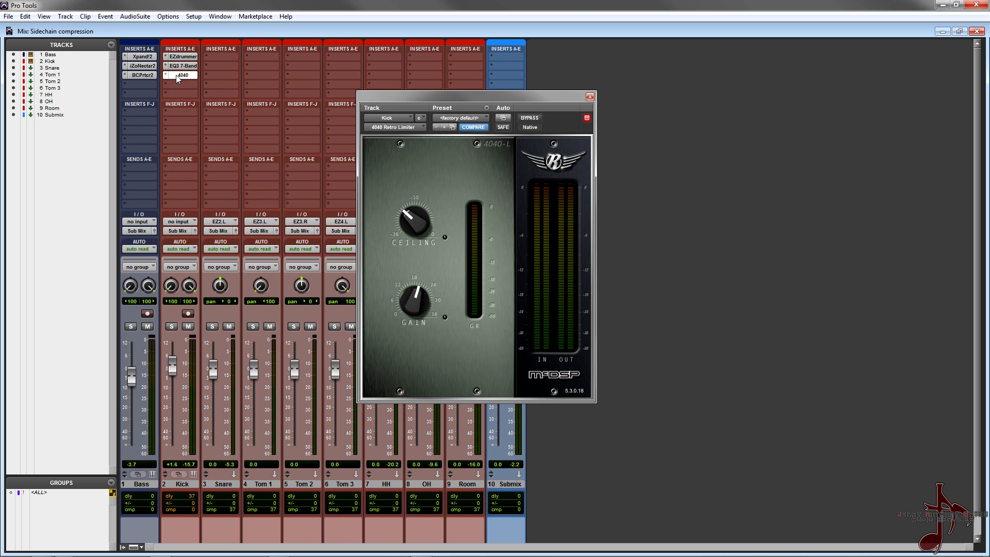
# - Solo the Kick during playback and compare it with the EQ and limiter bypassed and active, finally clearing the solo
pyautogui.click(171, 325)
pyautogui.press('space')
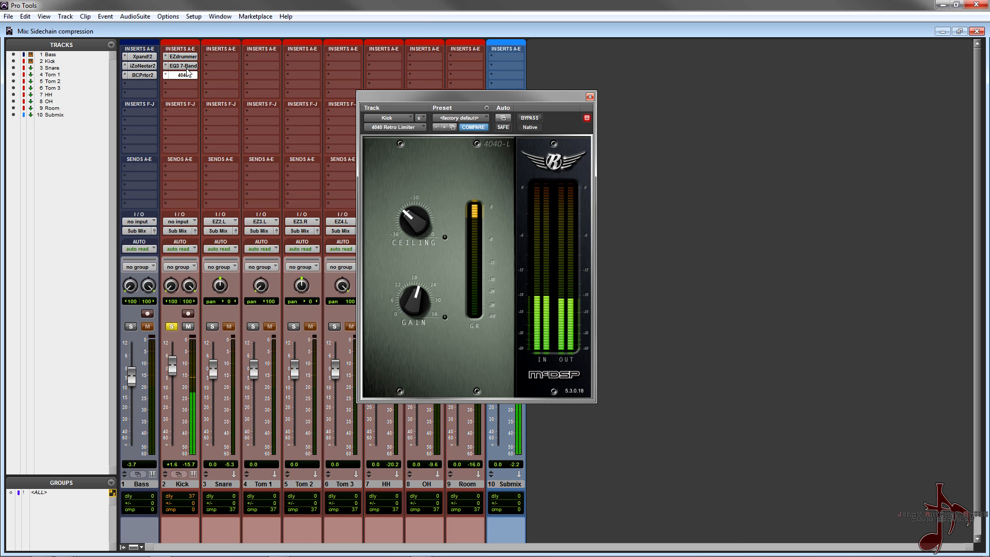
pyautogui.keyDown('ctrl'); pyautogui.click(183, 66); pyautogui.keyUp('ctrl')
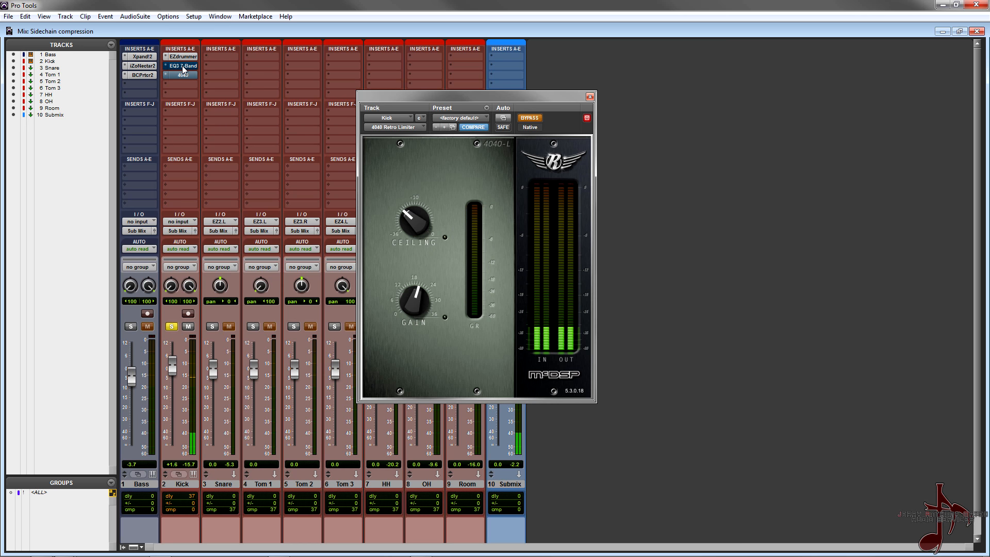
pyautogui.keyDown('ctrl'); pyautogui.click(183, 67); pyautogui.keyUp('ctrl')
pyautogui.click(181, 76)
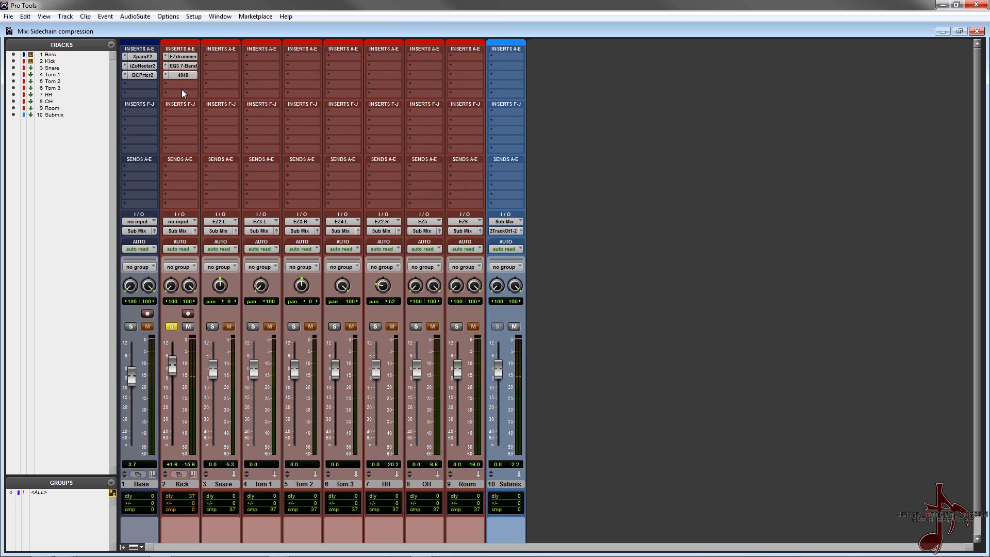
pyautogui.click(172, 327)
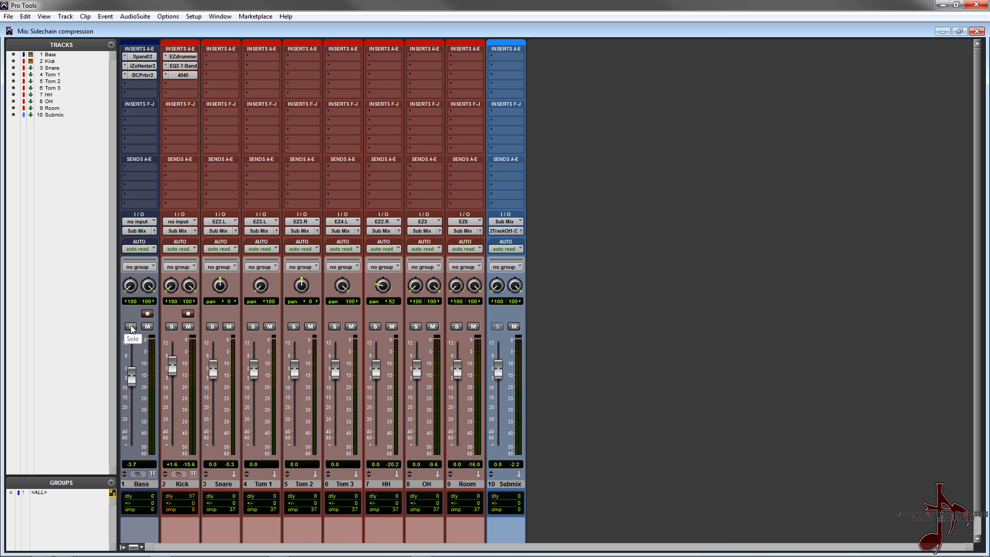
# - Assign the Kick track's send A to the Sidechain 1 (Mono) bus
pyautogui.click(170, 166)
pyautogui.moveTo(198, 193)
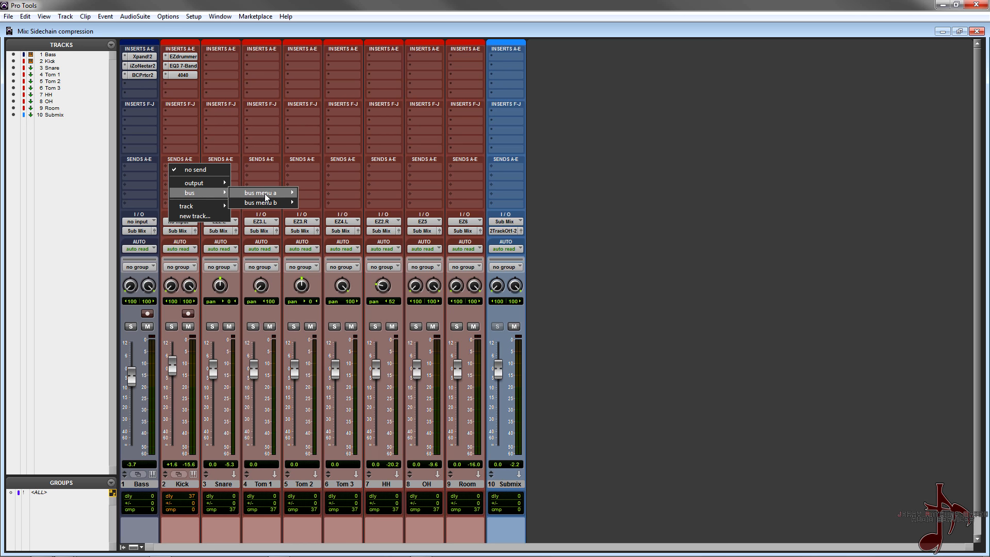
pyautogui.moveTo(264, 193)
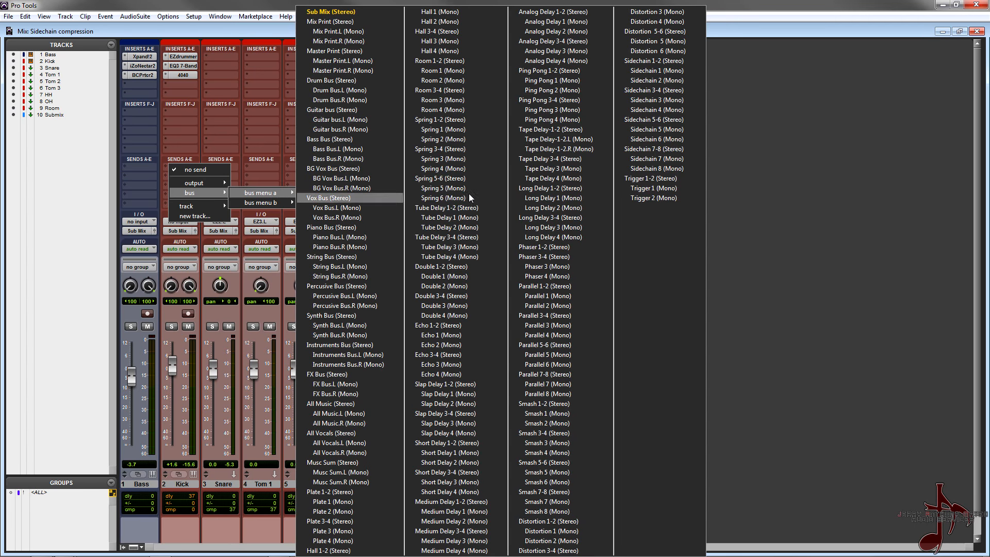
pyautogui.click(669, 70)
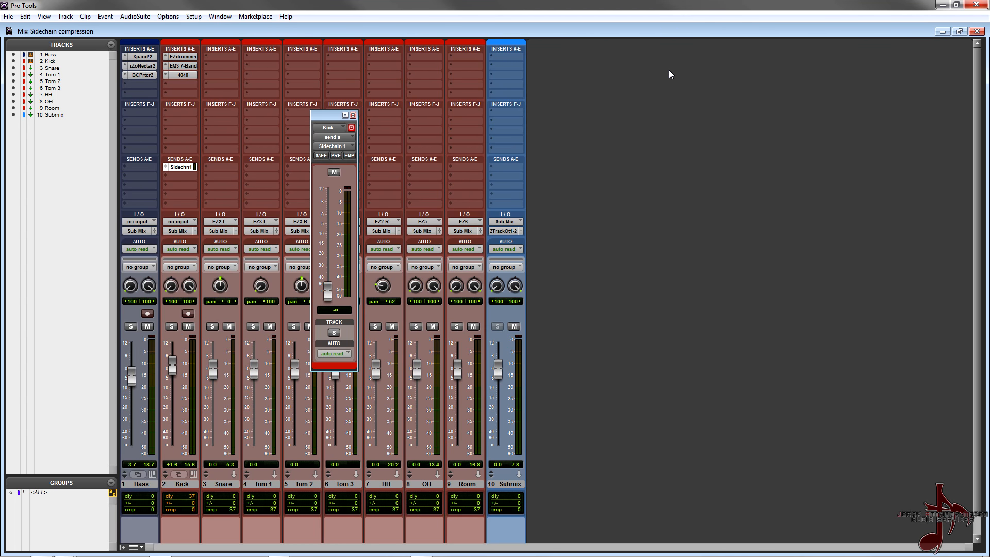
# - Review the session's bus list in I/O Setup and dismiss it without changes
pyautogui.click(194, 17)
pyautogui.click(202, 73)
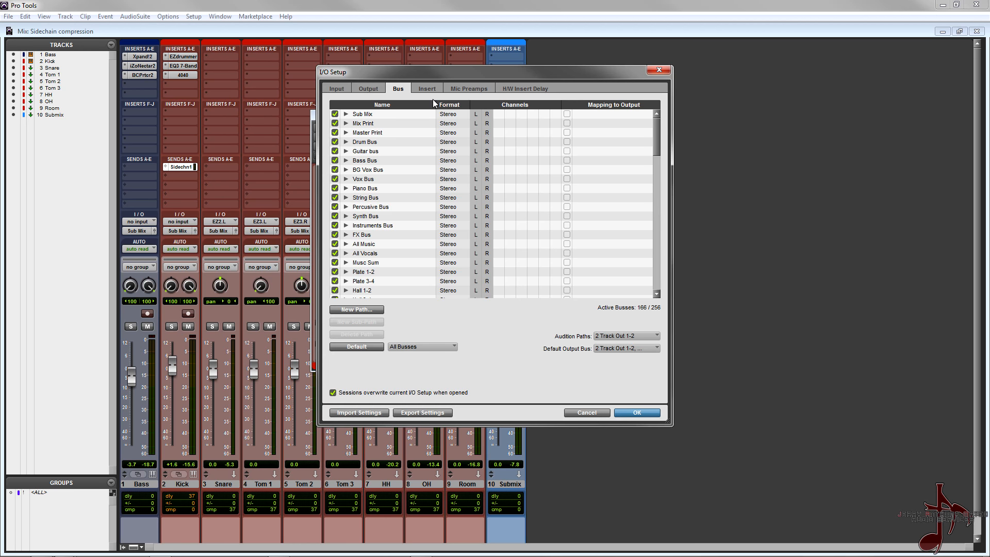
pyautogui.scroll(-2, 398, 225)
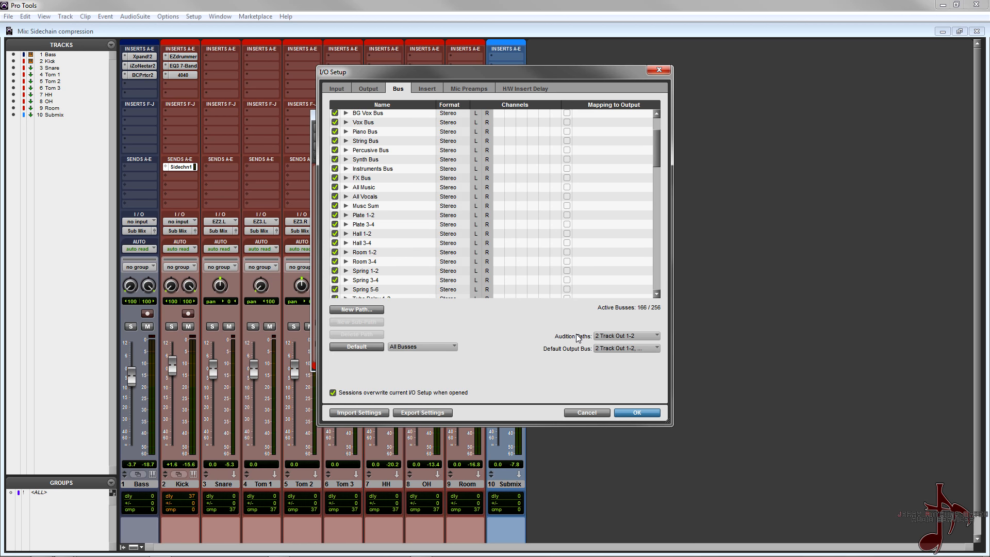
pyautogui.scroll(-2, 594, 292)
pyautogui.click(591, 412)
# - Set the Kick's Sidechain 1 send to 0.0 dB and pre-fader, moving its send window aside
pyautogui.keyDown('alt'); pyautogui.click(327, 289); pyautogui.keyUp('alt')
pyautogui.click(336, 155)
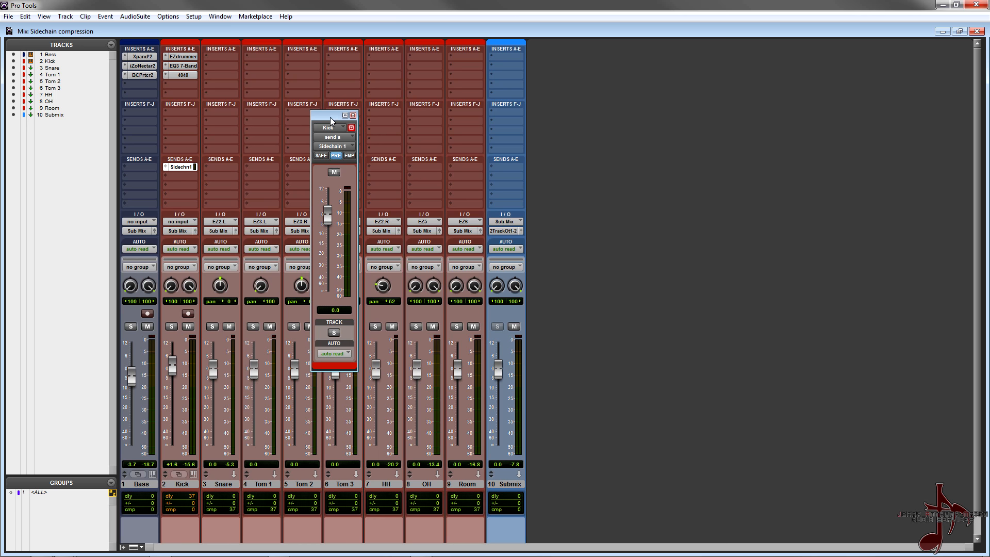
pyautogui.moveTo(330, 117); pyautogui.dragTo(384, 113)
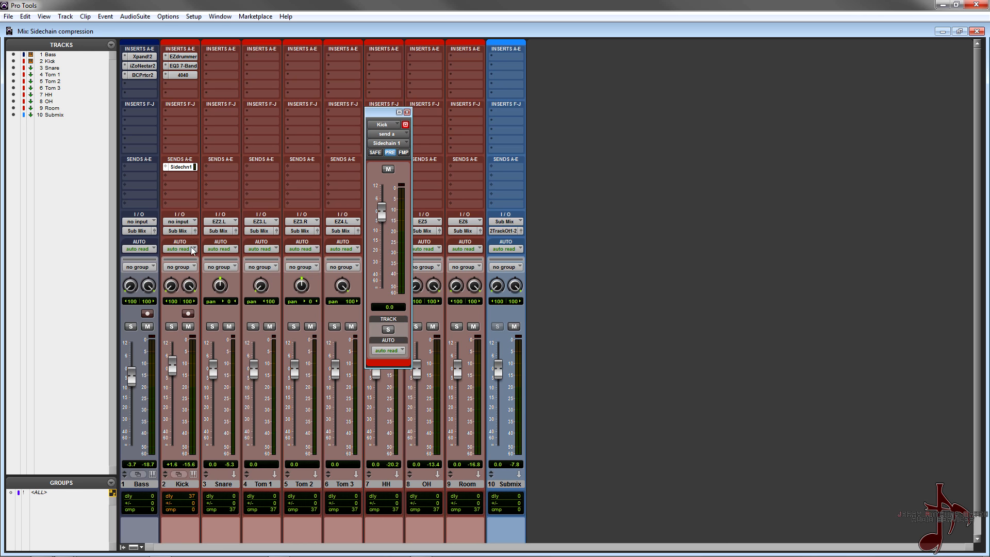
# - Insert the stereo 6030 Ultimate Comp in the Bass track's fourth insert slot and select its OPTO-C model
pyautogui.click(137, 88)
pyautogui.moveTo(178, 125)
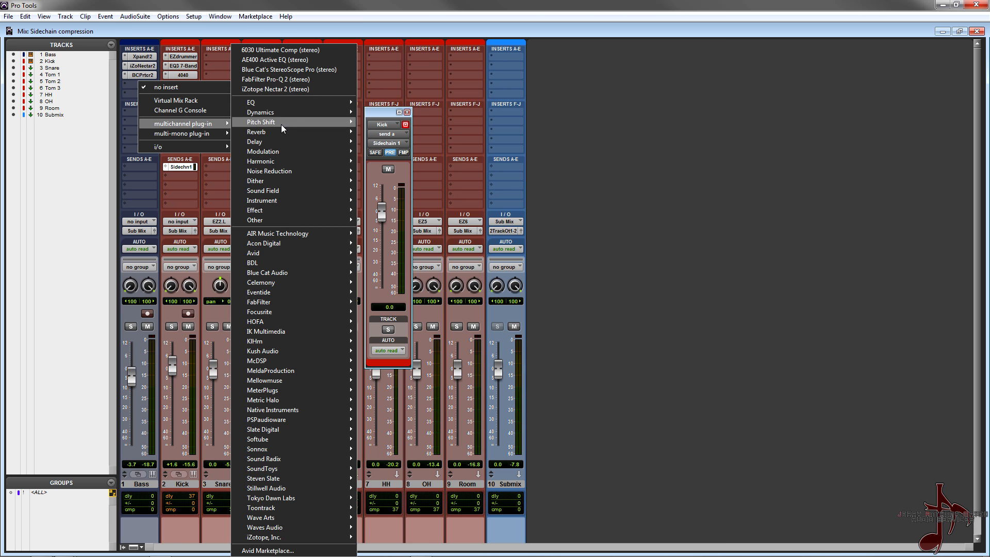
pyautogui.click(293, 52)
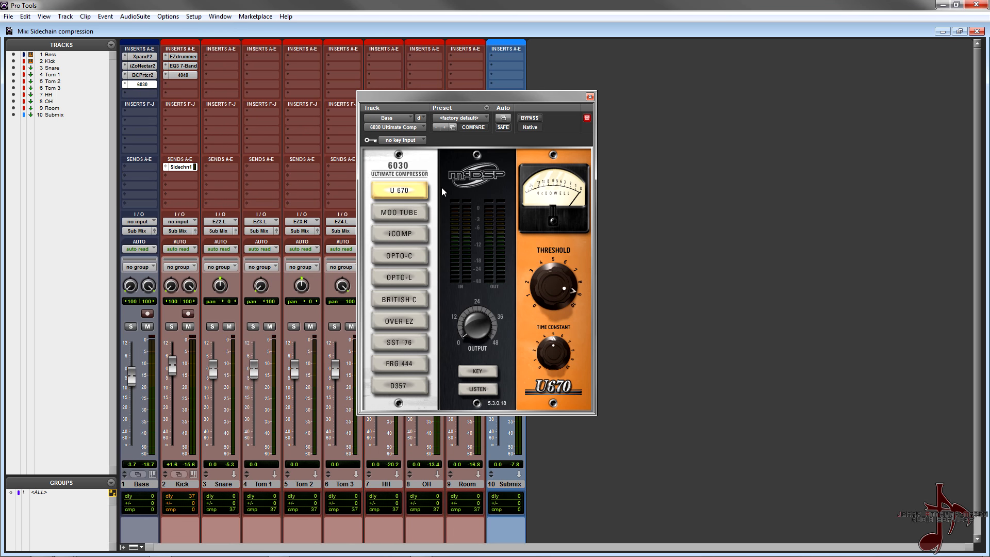
pyautogui.click(401, 258)
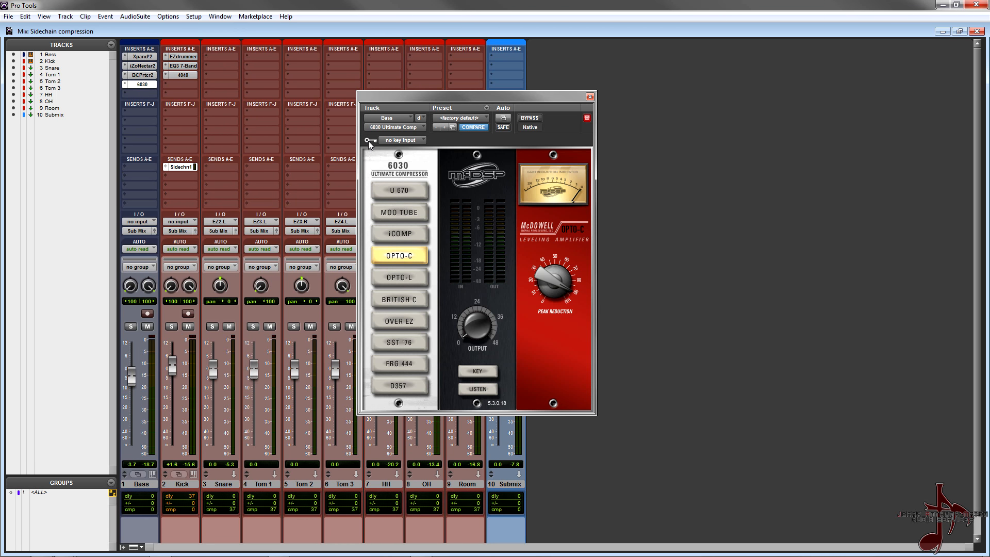
# - Set the Bass compressor's key input to the Sidechain 1 bus and enable Key, moving the plug-in window clear of the send window
pyautogui.click(384, 140)
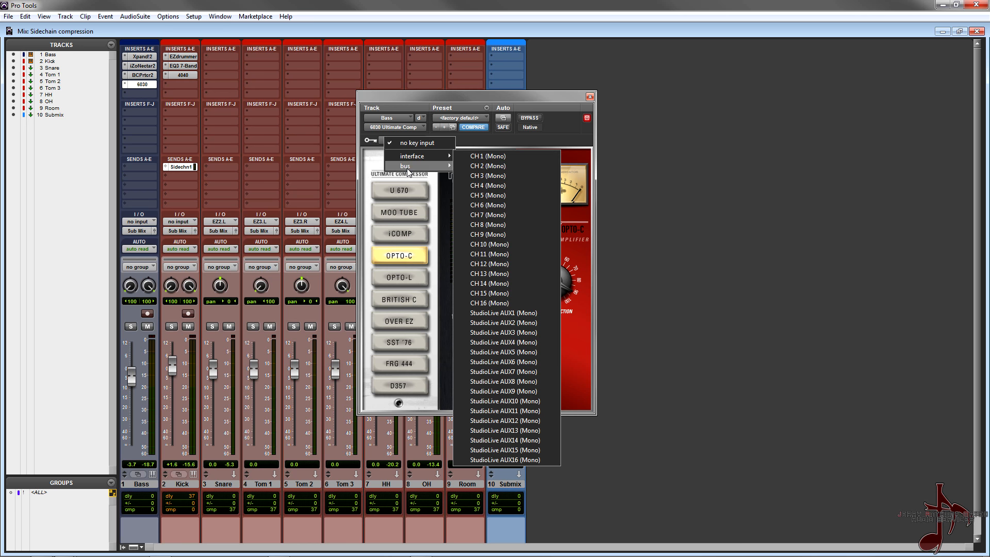
pyautogui.moveTo(413, 166)
pyautogui.moveTo(499, 166)
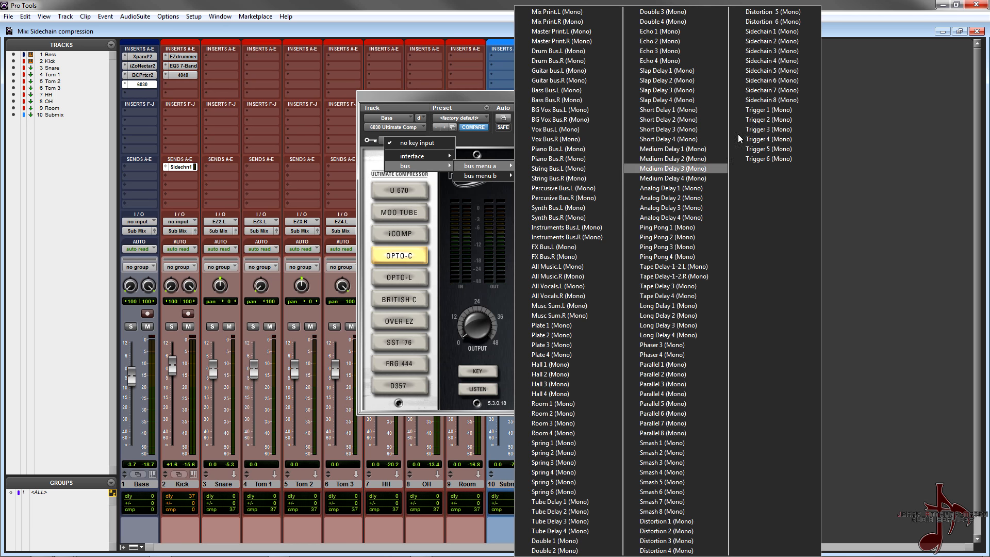
pyautogui.click(770, 31)
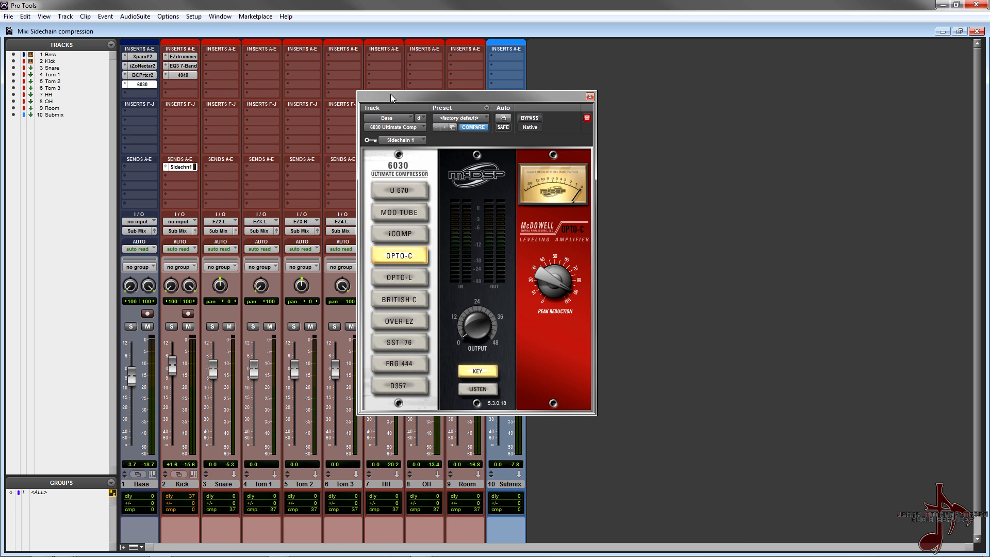
pyautogui.moveTo(393, 96); pyautogui.dragTo(544, 88)
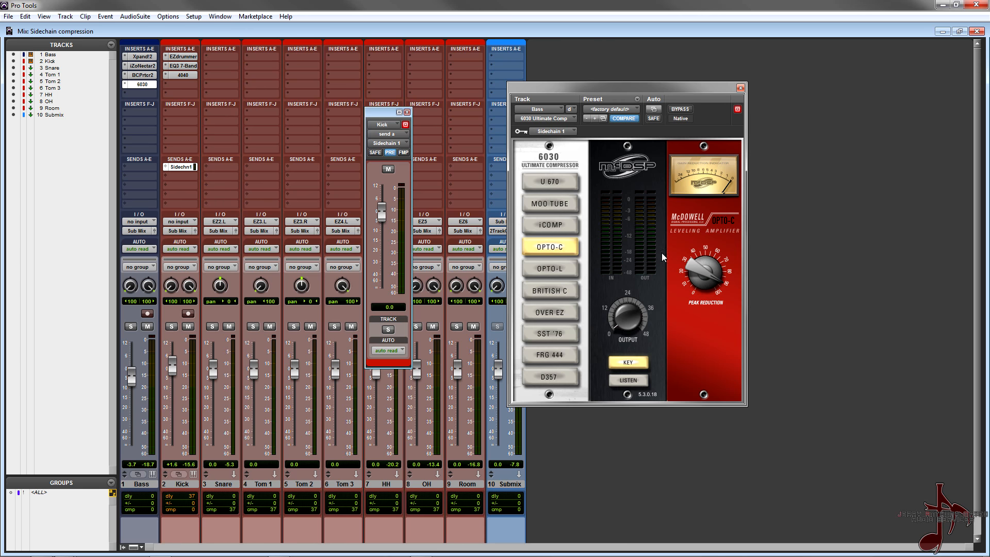
# - Raise the Bass compressor's Peak Reduction to about 60 and switch its model to OPTO-L
pyautogui.moveTo(700, 265); pyautogui.dragTo(694, 331)
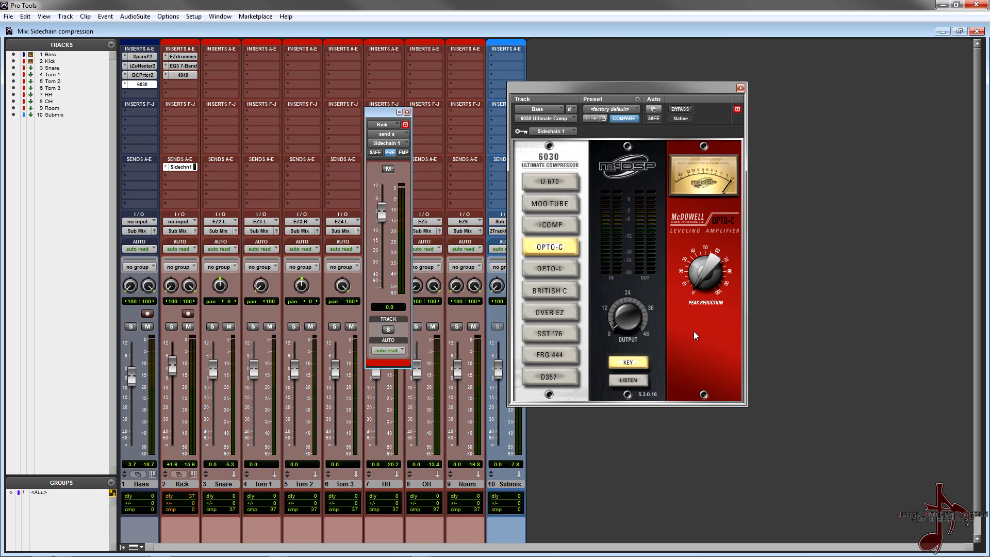
pyautogui.click(560, 271)
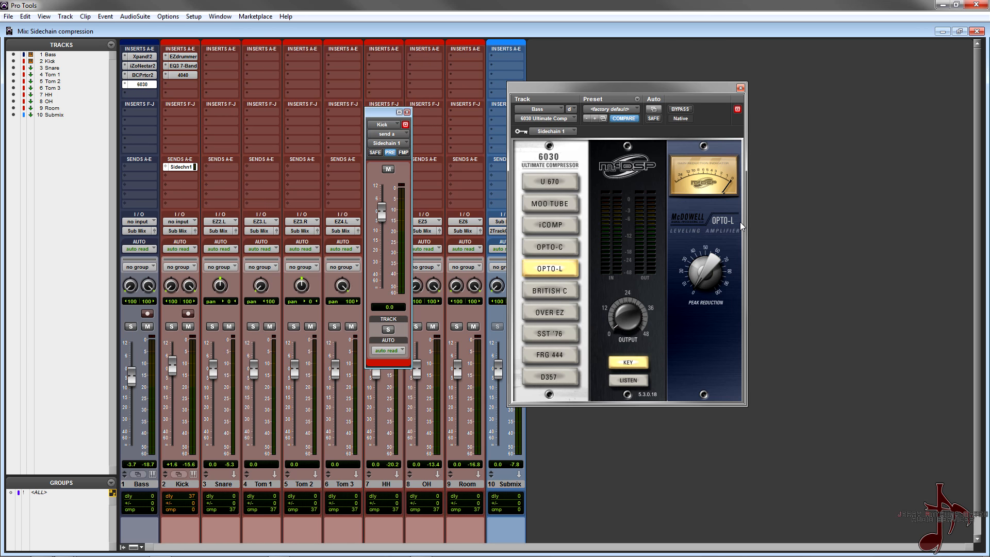
# - Play the session with the Bass soloed and audition the compressor's key signal by toggling Listen on and off
pyautogui.press('space')
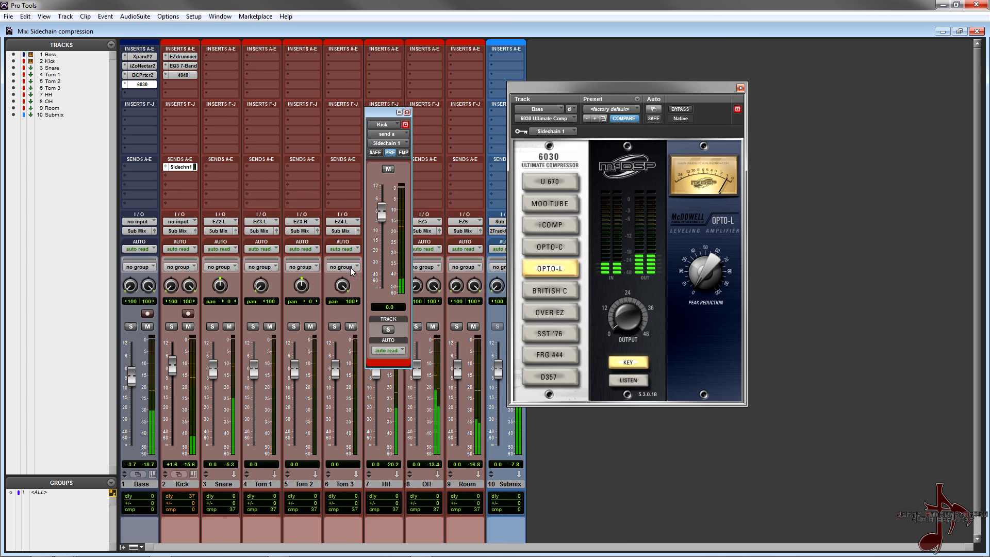
pyautogui.click(131, 327)
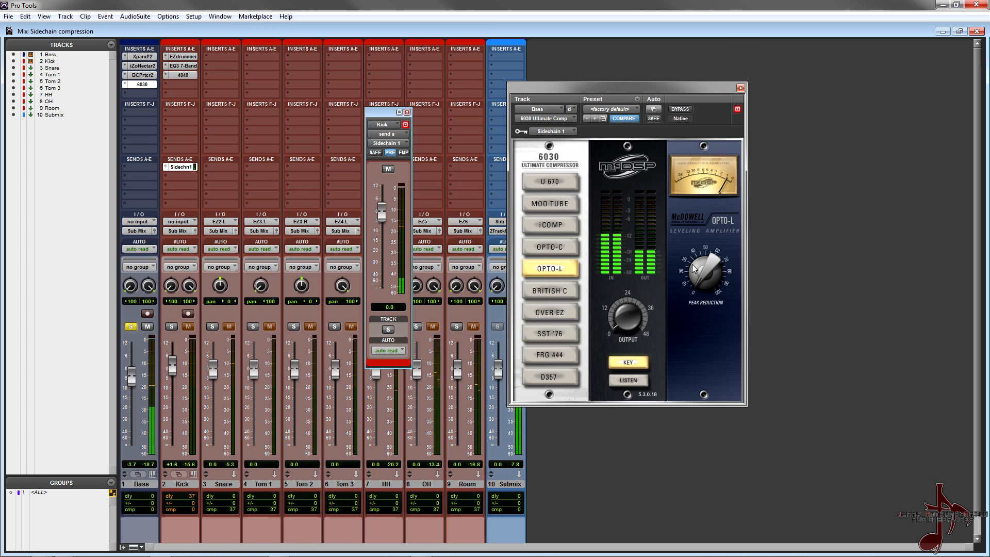
pyautogui.click(627, 382)
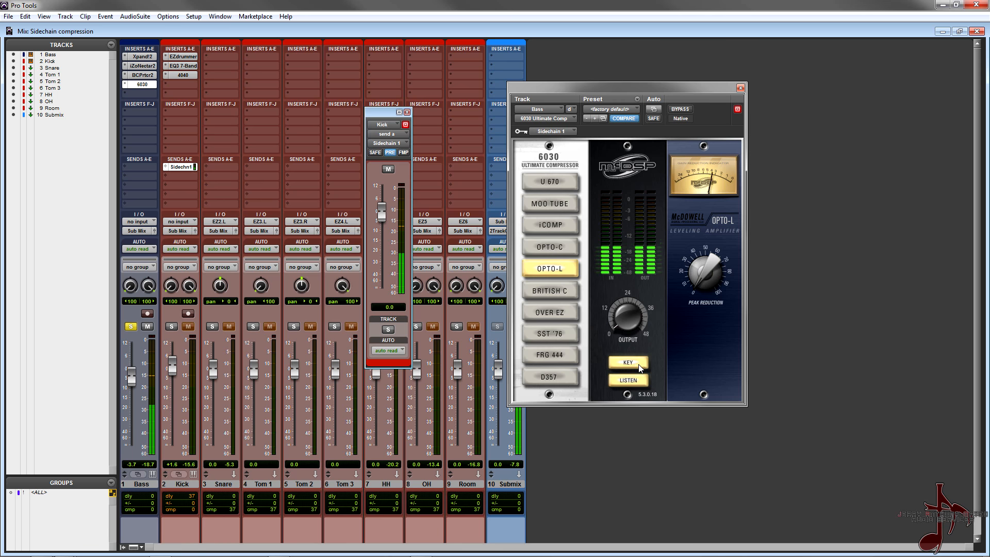
pyautogui.click(632, 380)
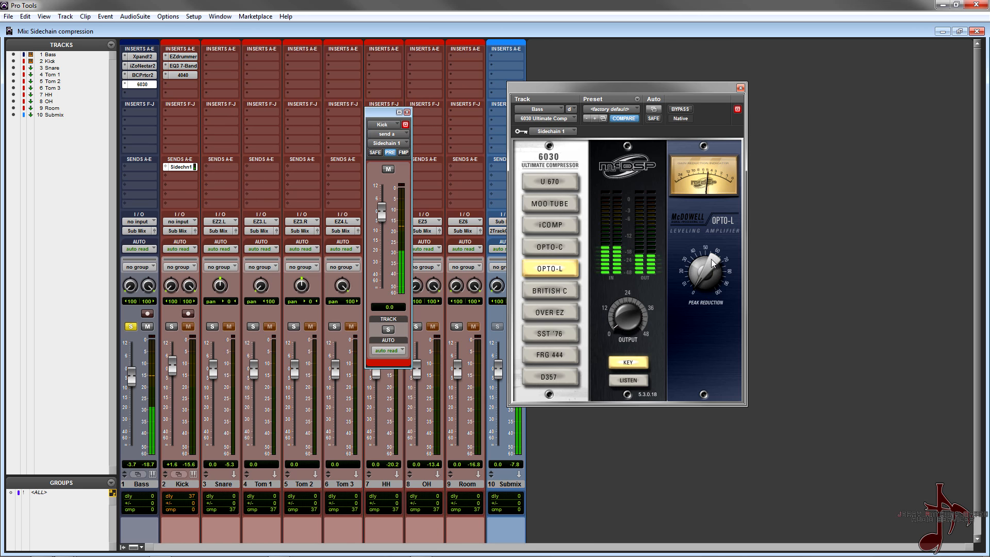
# - Switch the Bass compressor to OPTO-C with Peak Reduction at about 80, and compare the sound with the effect bypassed
pyautogui.click(562, 252)
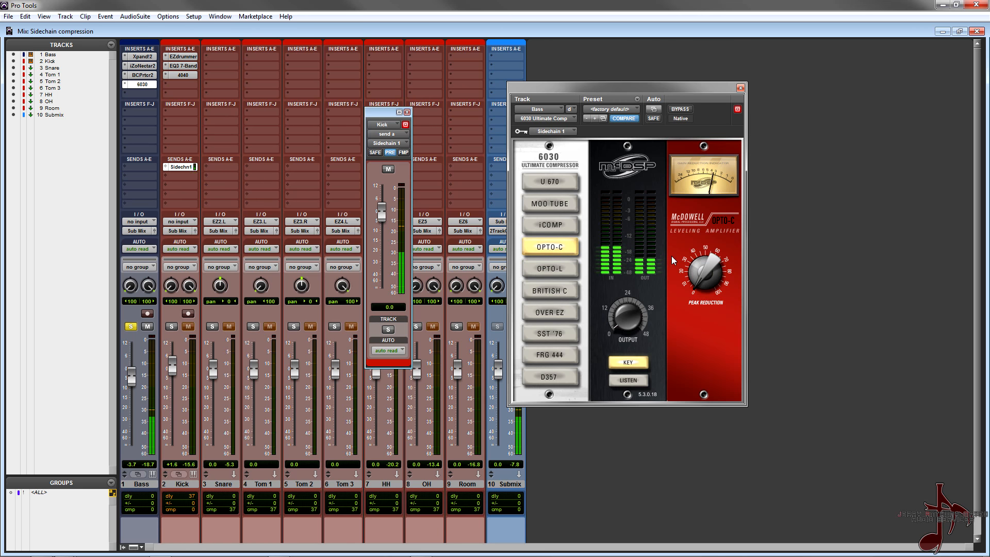
pyautogui.moveTo(705, 280); pyautogui.dragTo(703, 261)
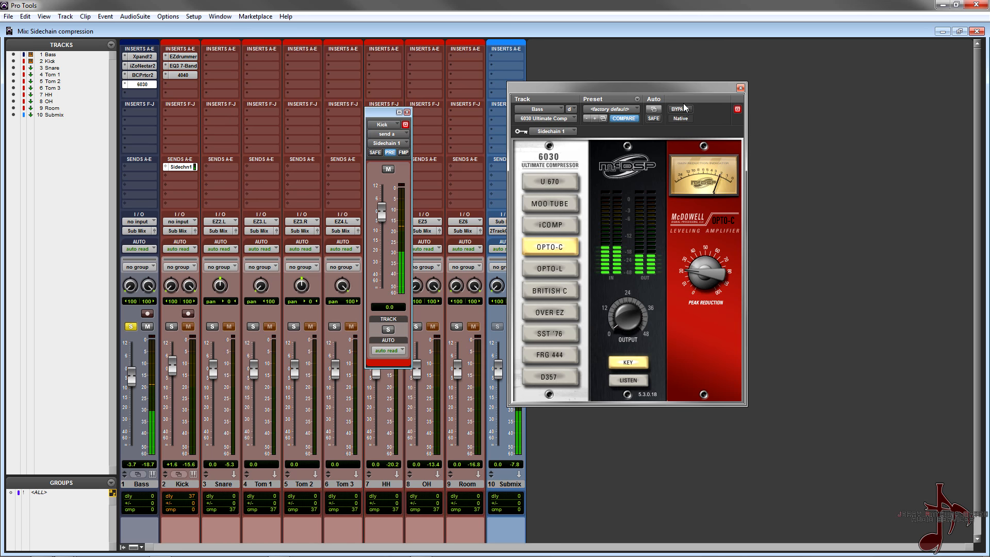
pyautogui.click(684, 111)
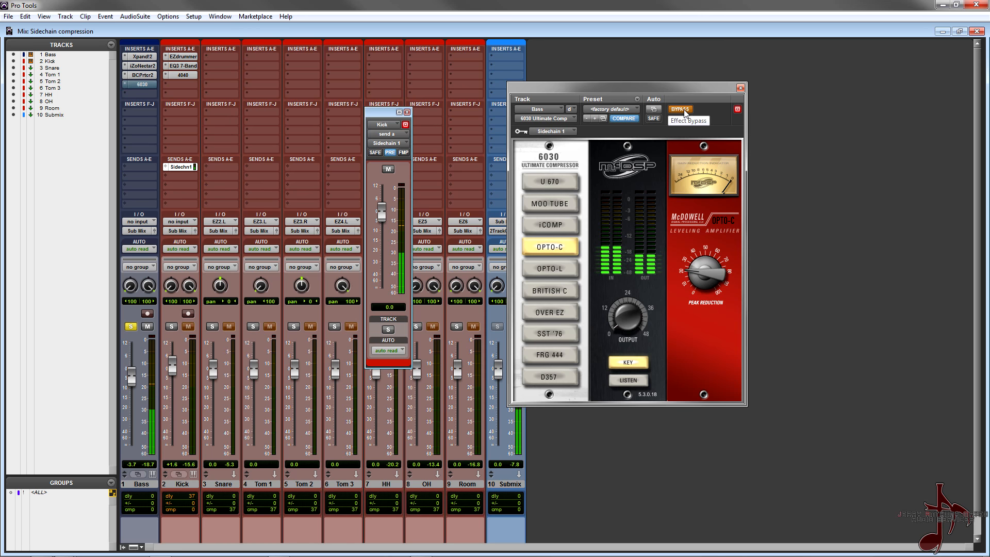
pyautogui.click(681, 109)
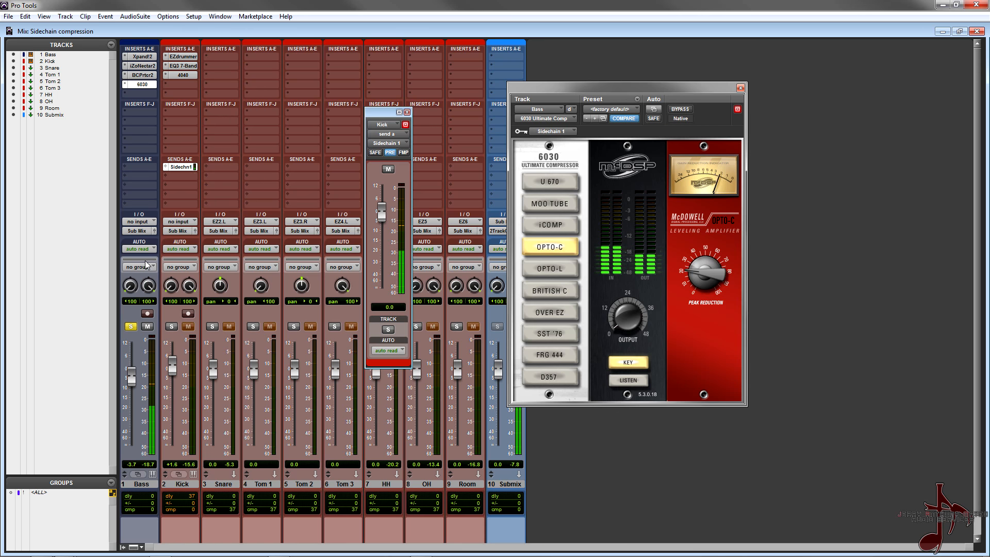
# - Take the Bass out of solo and play the full mix, comparing the Bass compressor bypassed and active
pyautogui.click(133, 325)
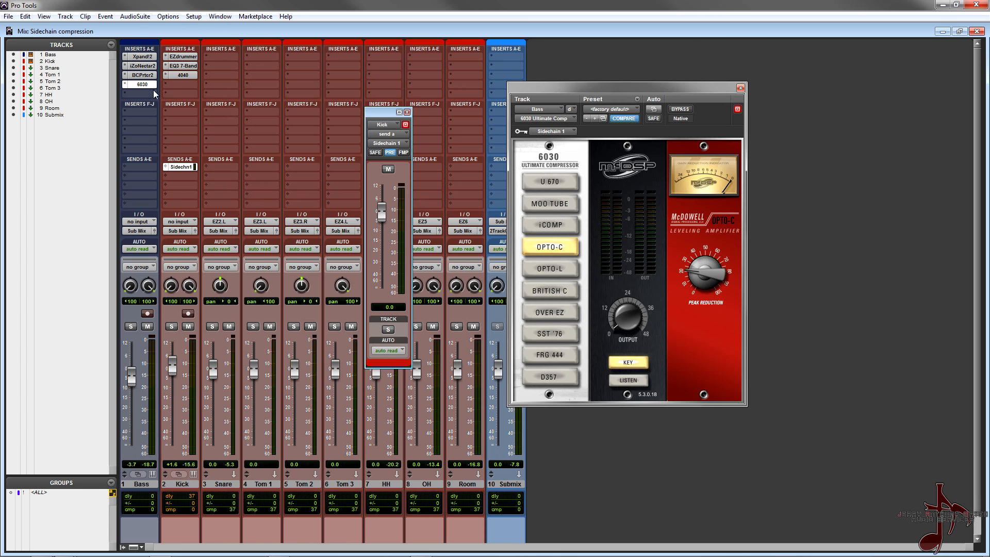
pyautogui.click(682, 109)
pyautogui.press('space')
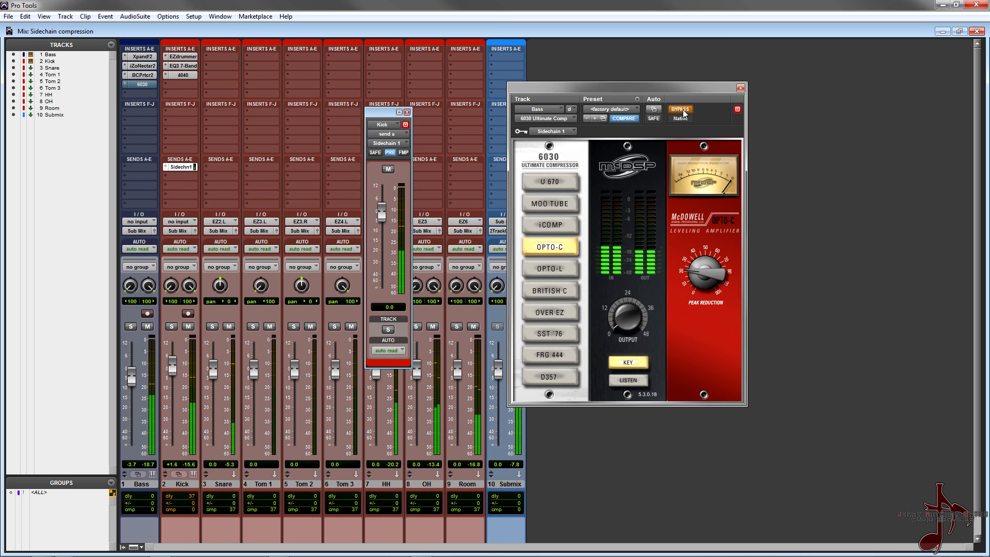
pyautogui.press('space')
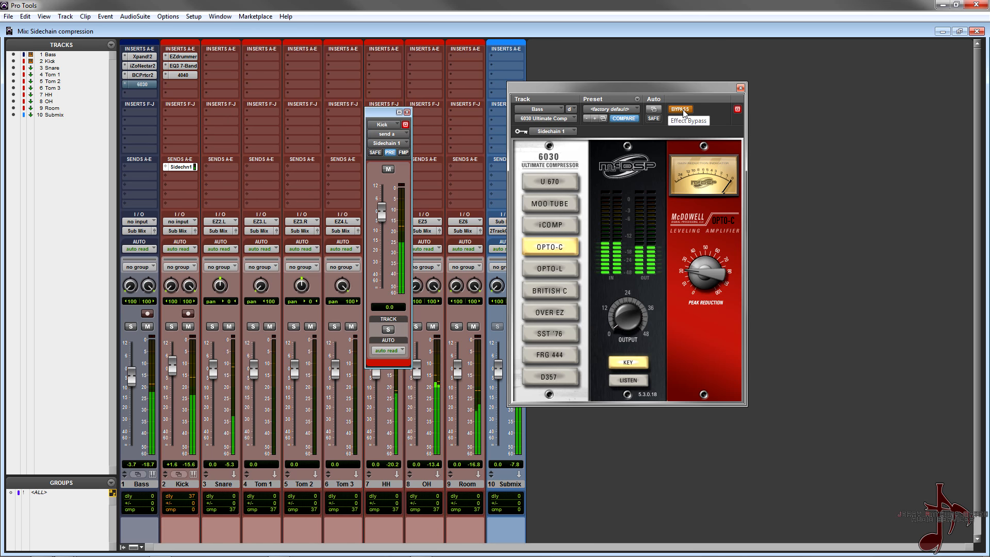
pyautogui.click(680, 110)
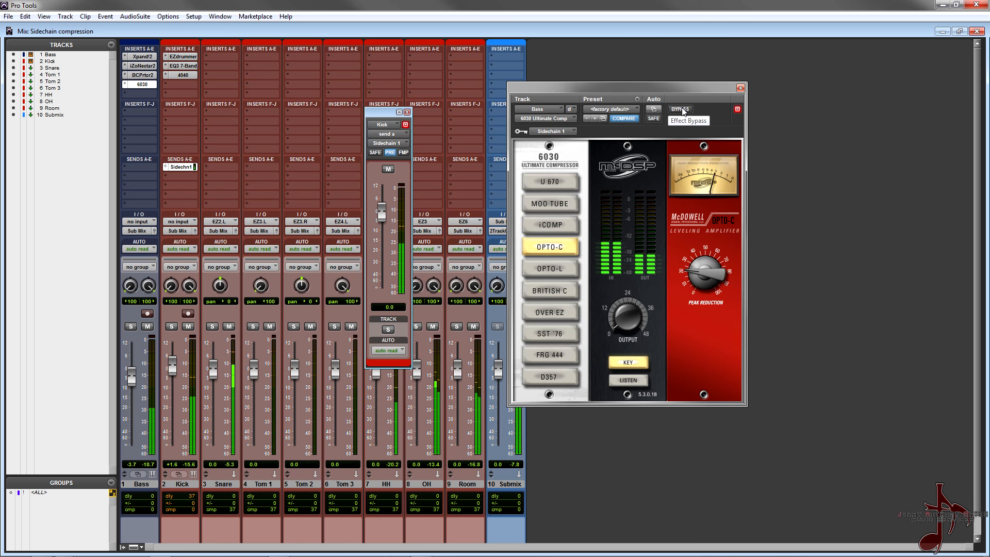
pyautogui.click(681, 110)
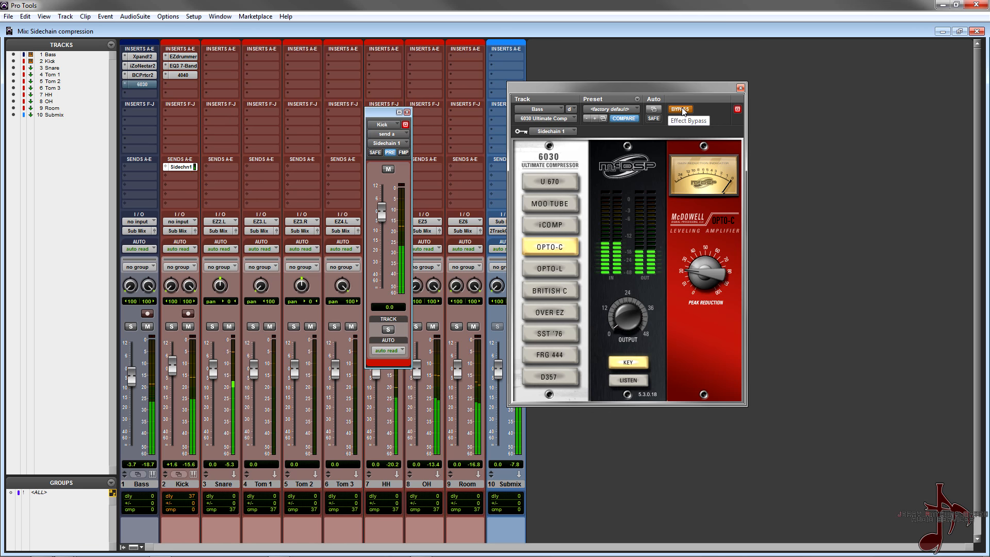
pyautogui.click(681, 109)
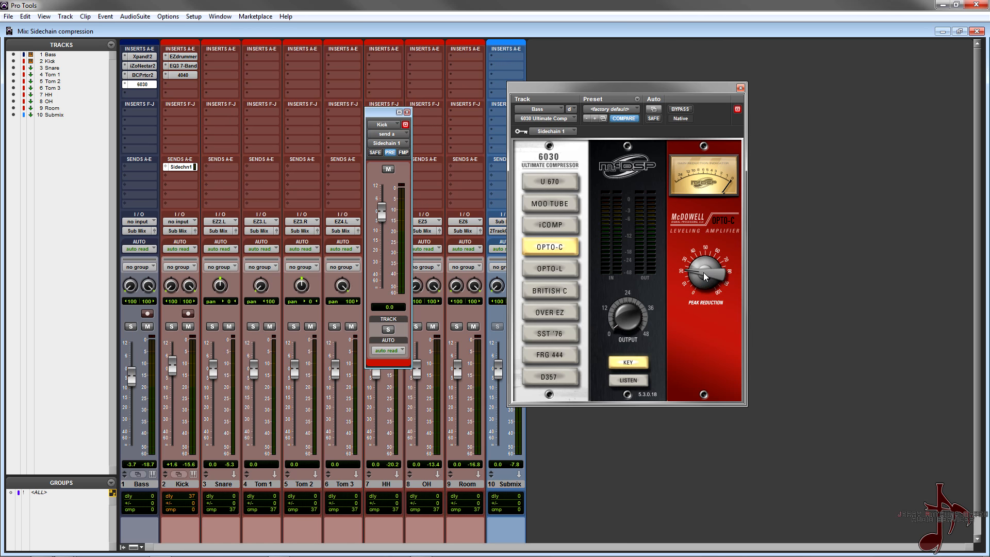
# - Raise the Bass compressor's Peak Reduction slightly and compare the full mix with the effect bypassed and active
pyautogui.moveTo(703, 269); pyautogui.dragTo(703, 270)
pyautogui.click(684, 109)
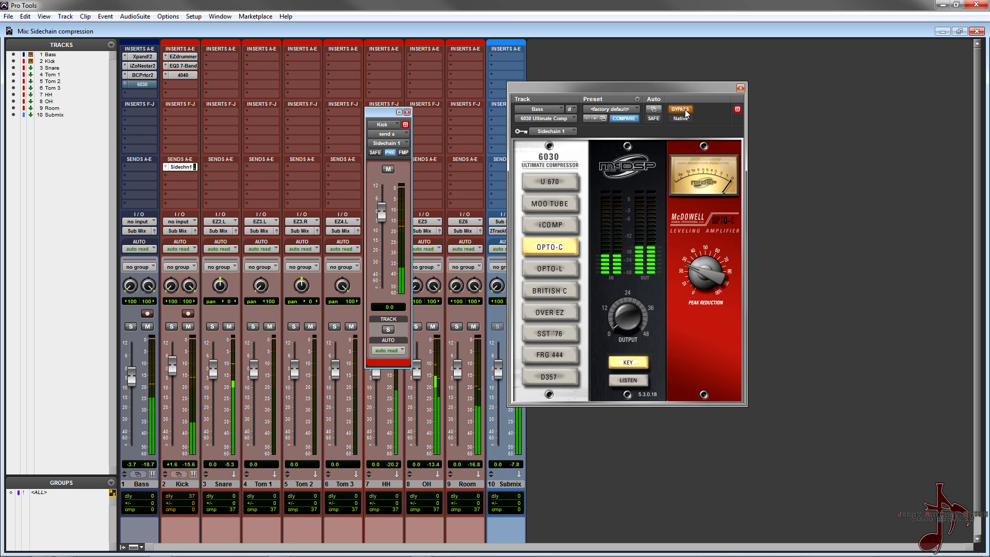
pyautogui.click(685, 110)
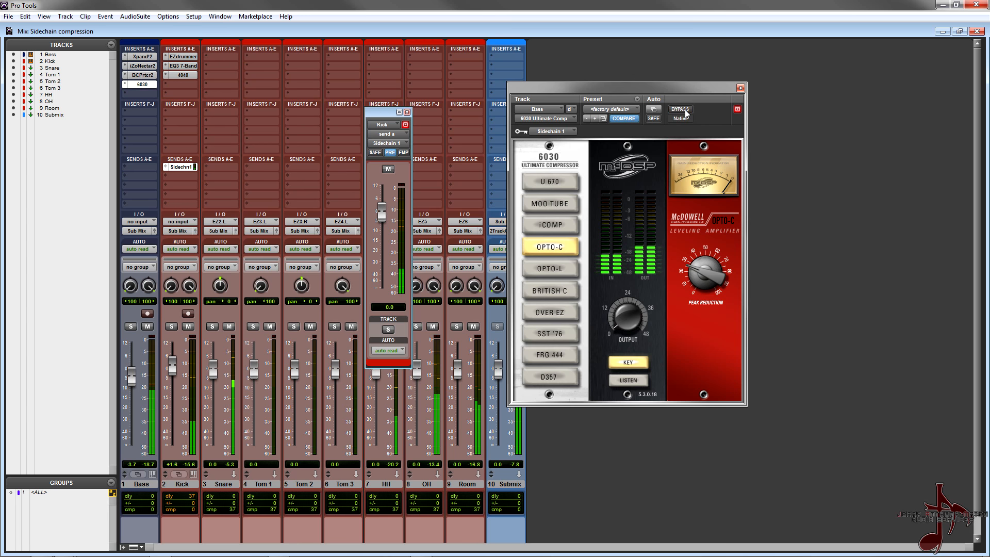